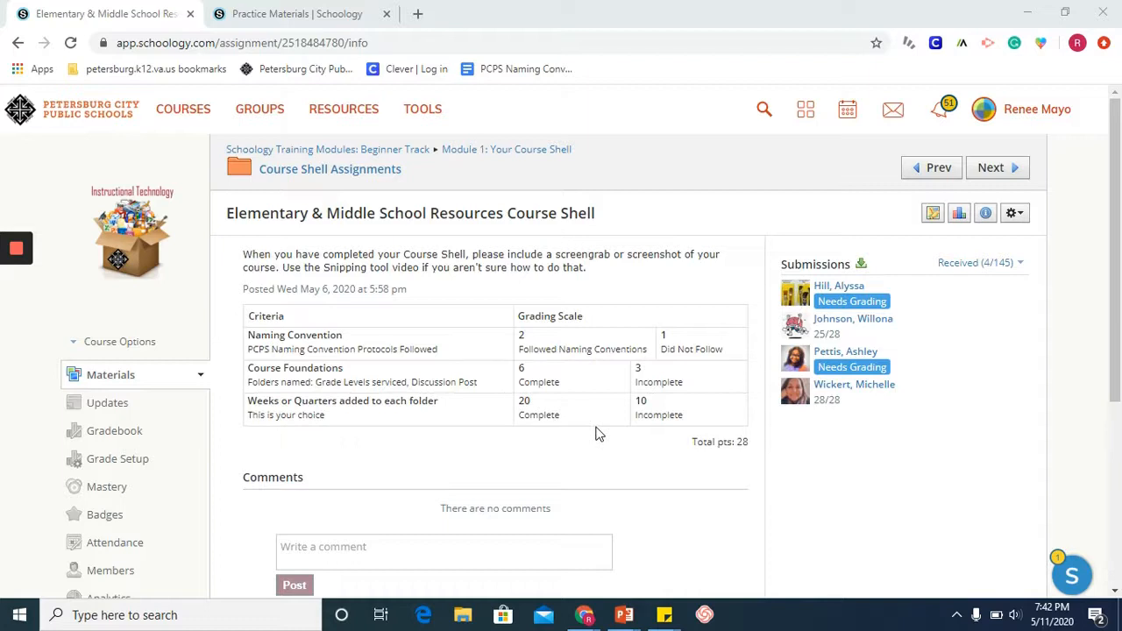
Step: Open the Practice Materials assignment for editing from the Schoology Training Practice Items folder of the Grade 5 course
click(349, 16)
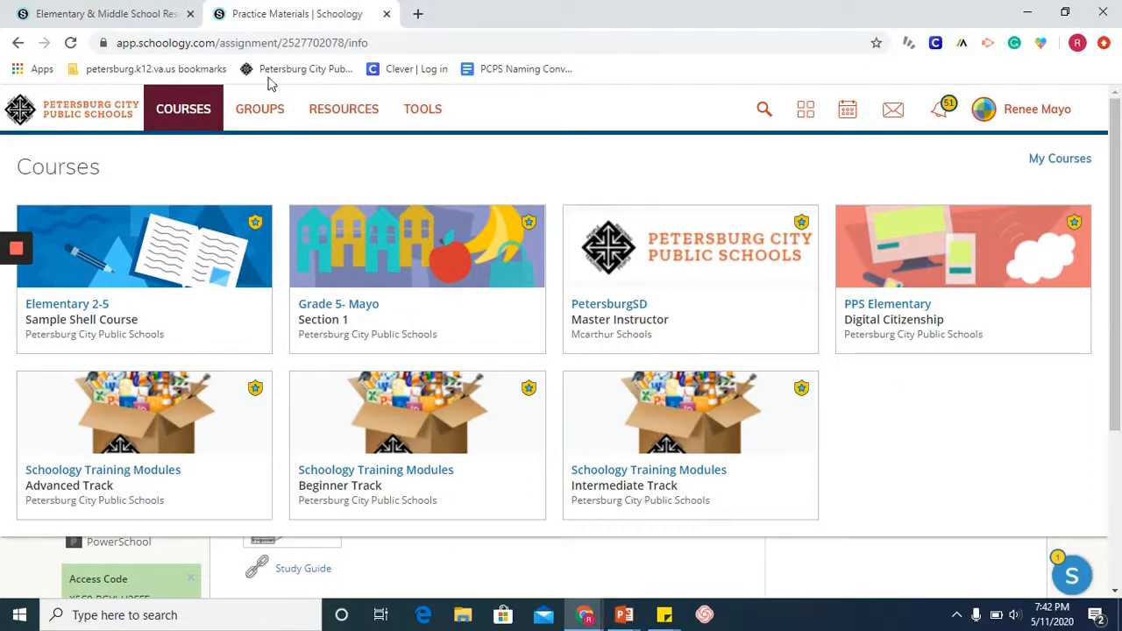
click(393, 259)
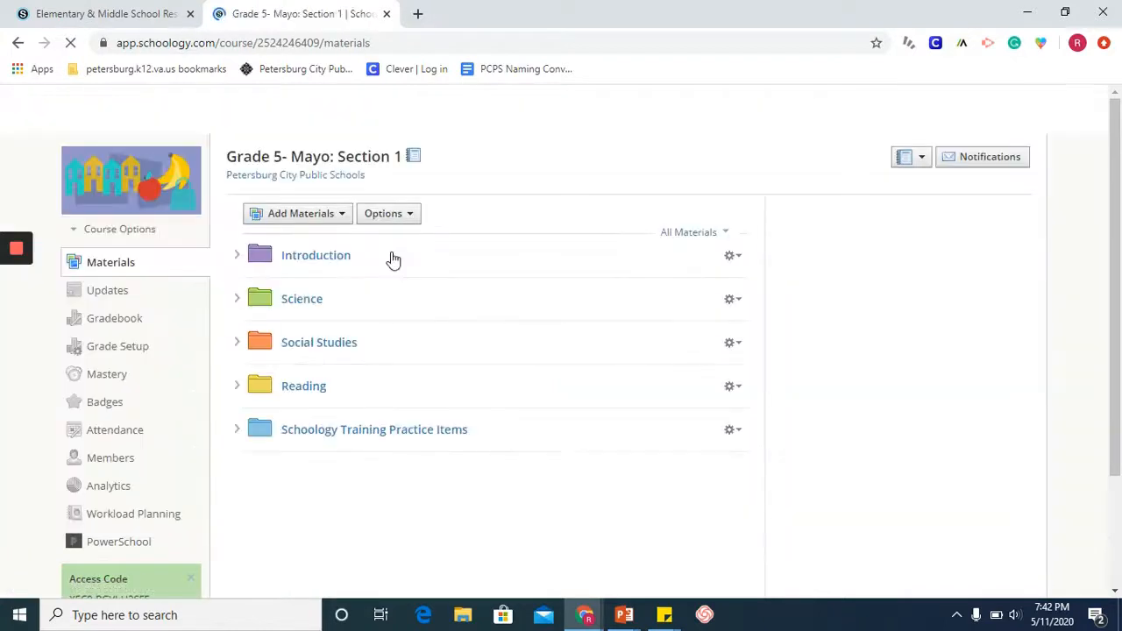
click(323, 430)
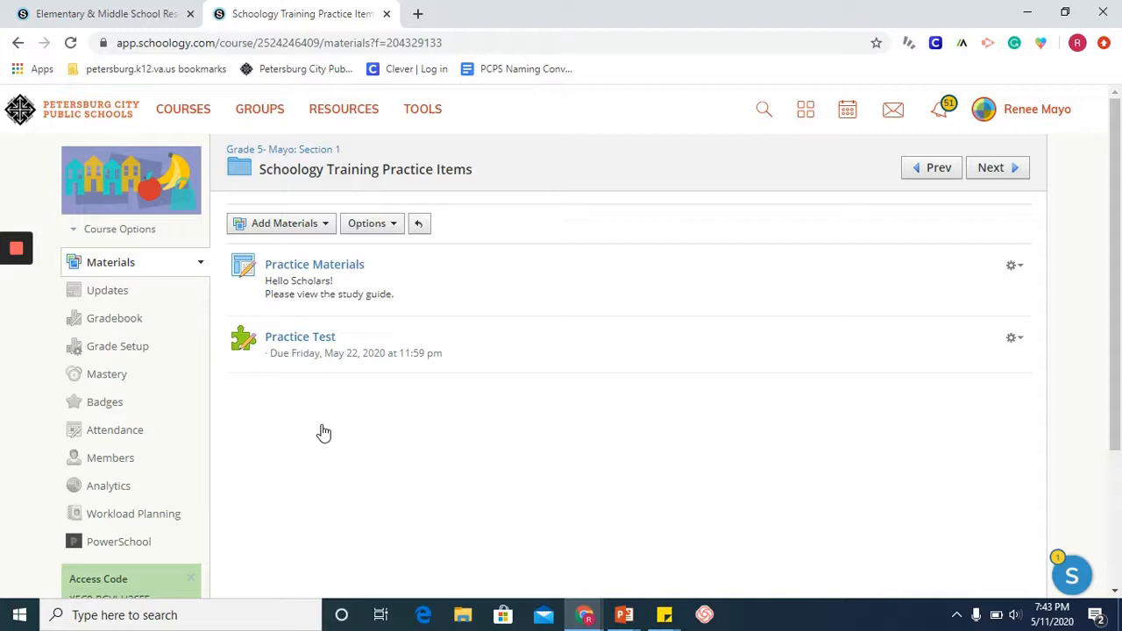
click(324, 266)
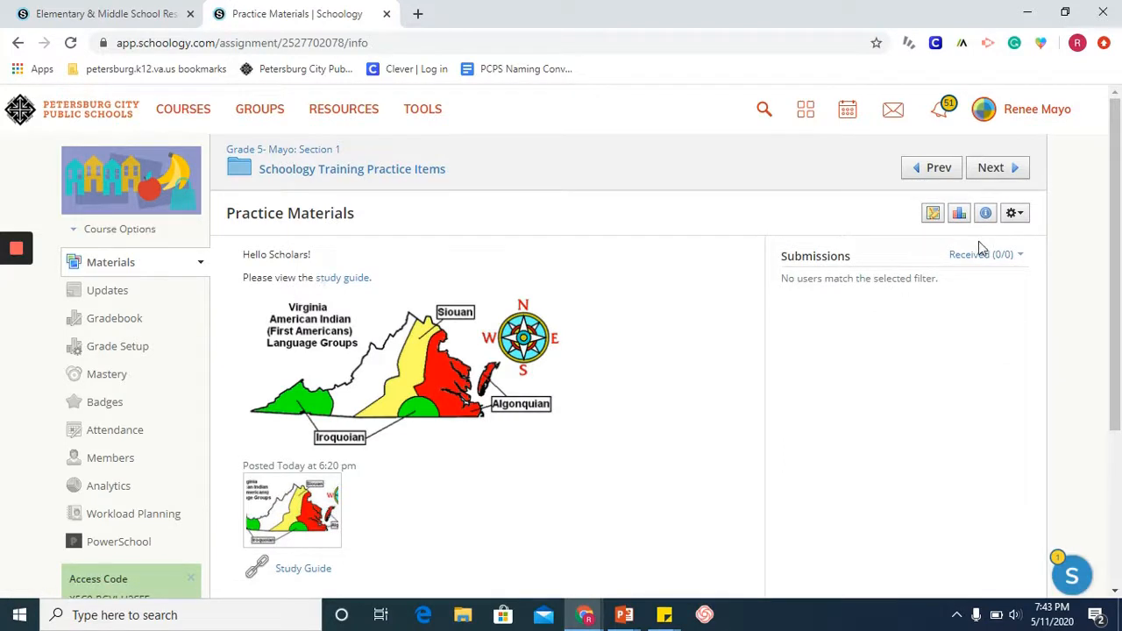
click(1017, 216)
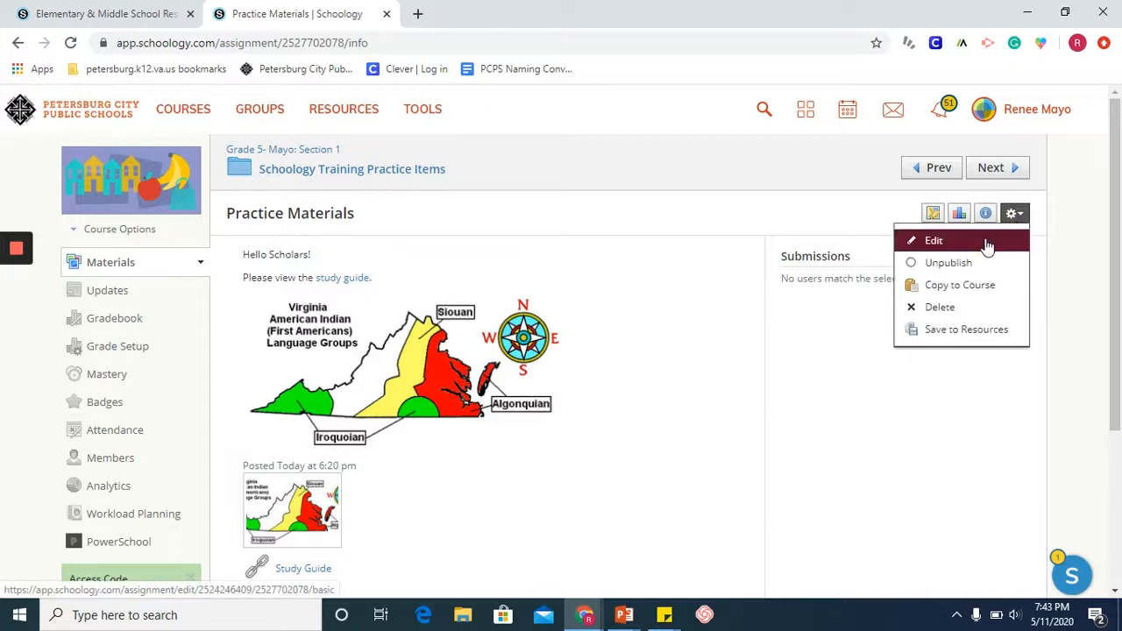
click(934, 240)
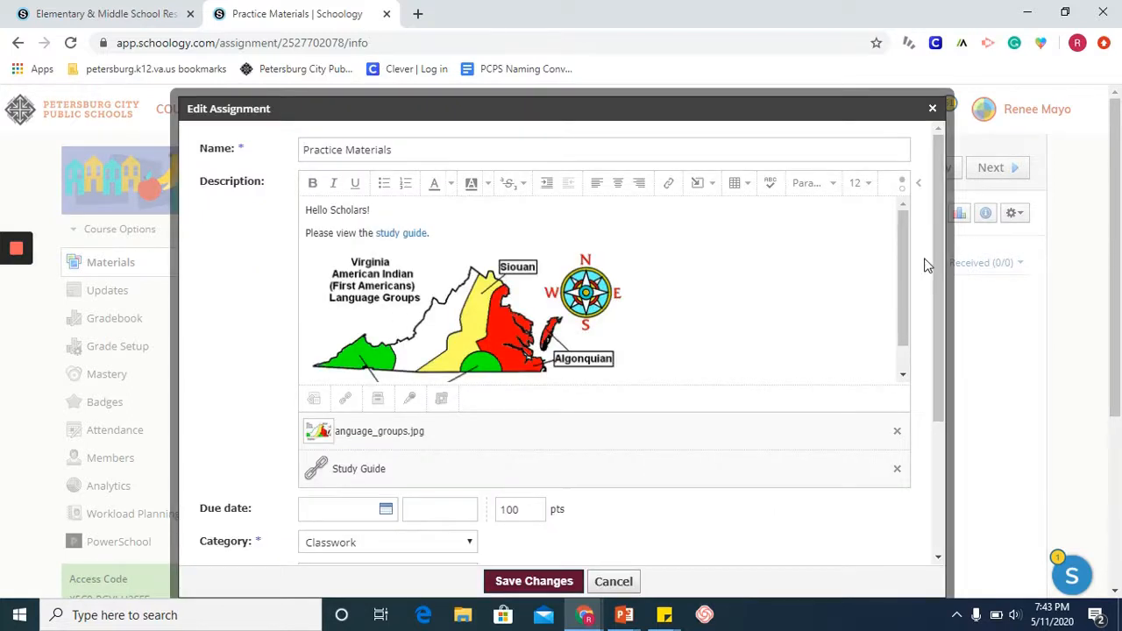
Step: Start a new rubric for grading the assignment and title it "Practice Rubric"
scroll(927, 265, down, 3)
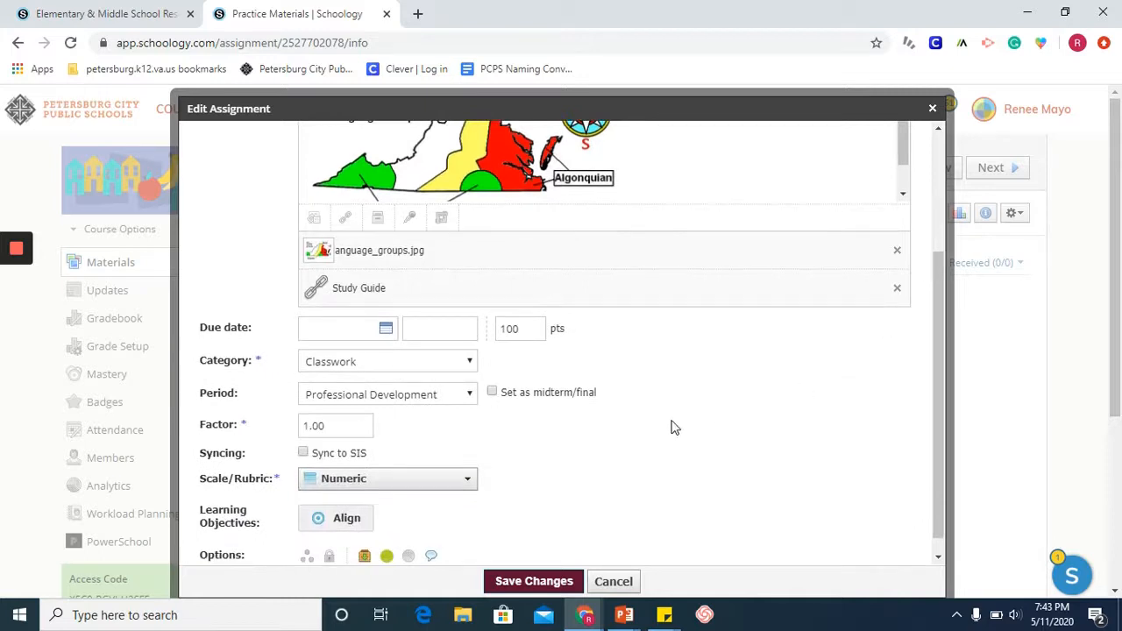
click(470, 482)
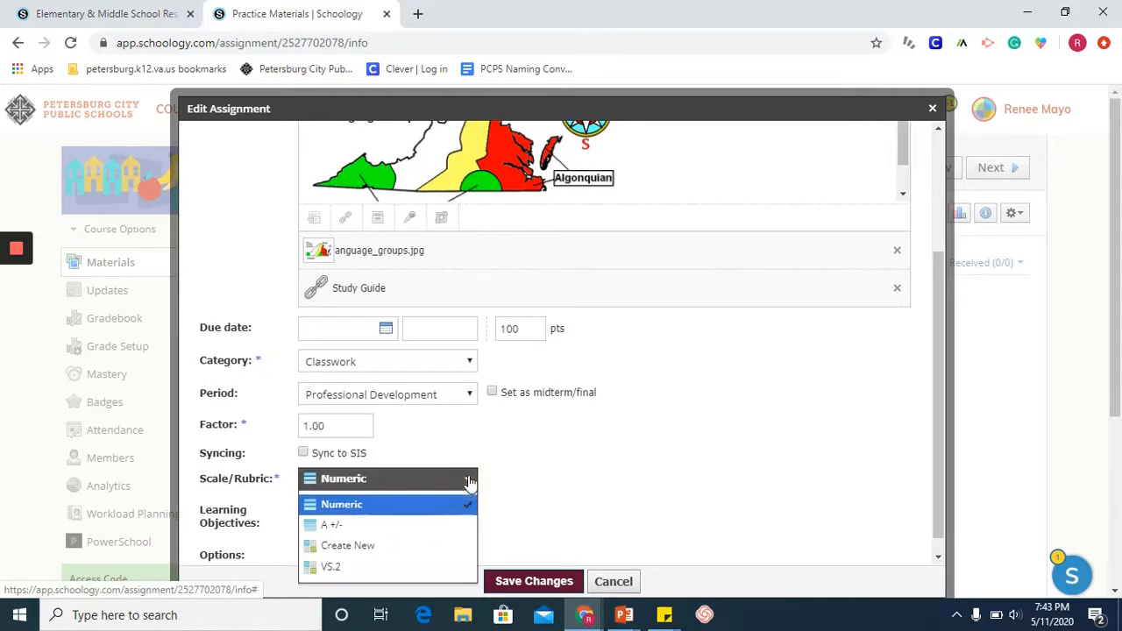
click(446, 546)
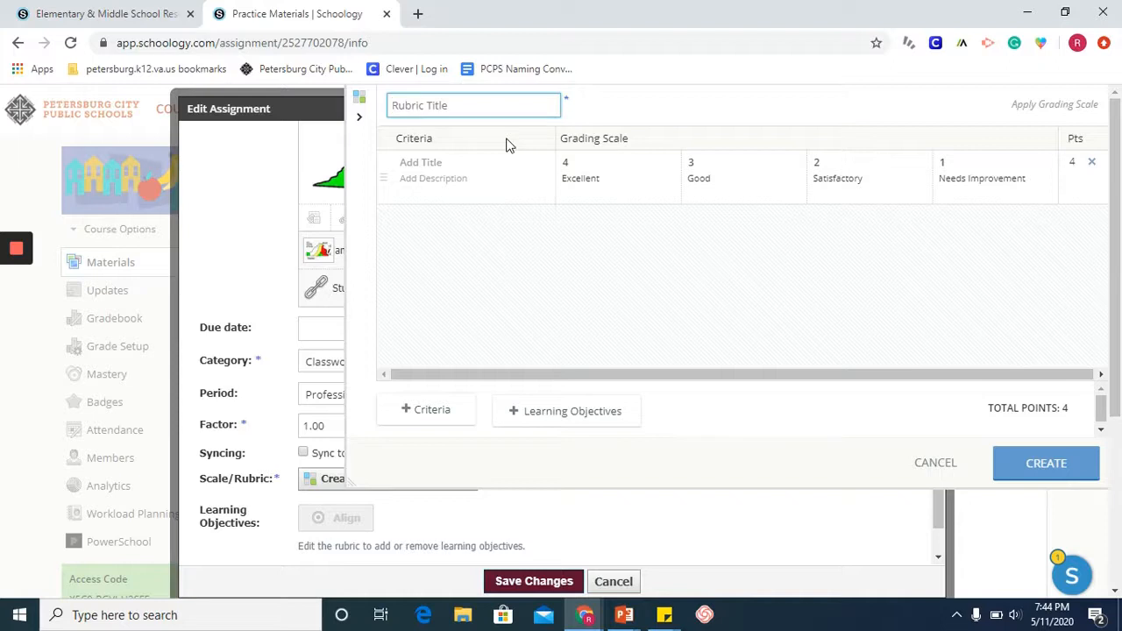
text(Practice Rubric)
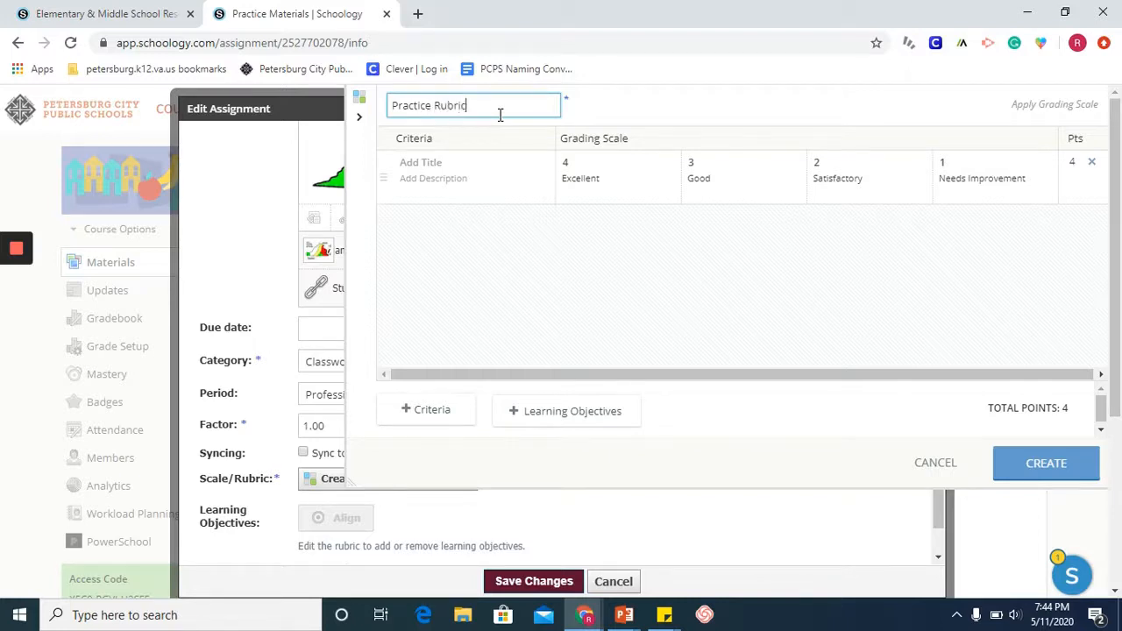
Step: Name the first rubric criterion "Title" and describe it as "Title was provided"
click(427, 165)
text(Title)
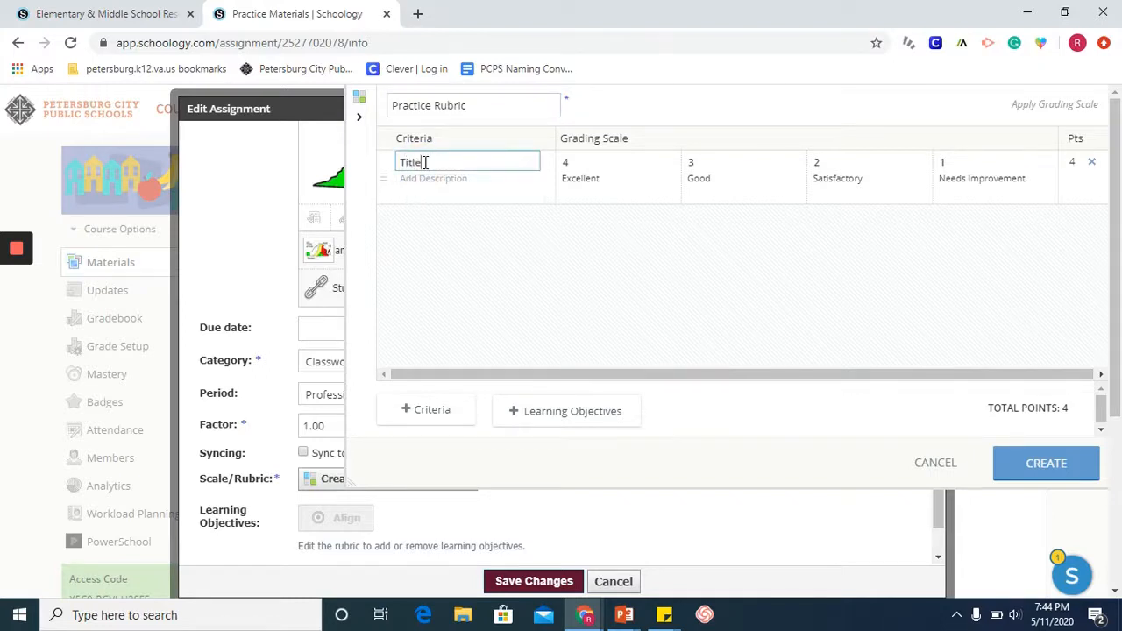
click(434, 179)
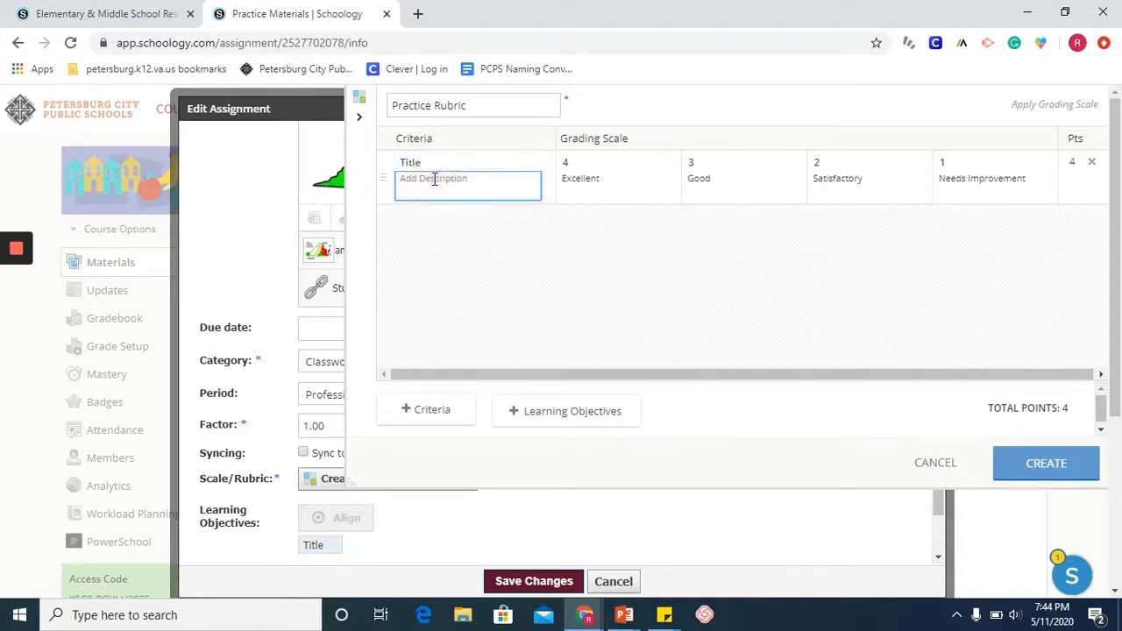
text(Title was provided)
Step: Add a second criterion named "Creativity" with the description "Ideas are original"
click(430, 413)
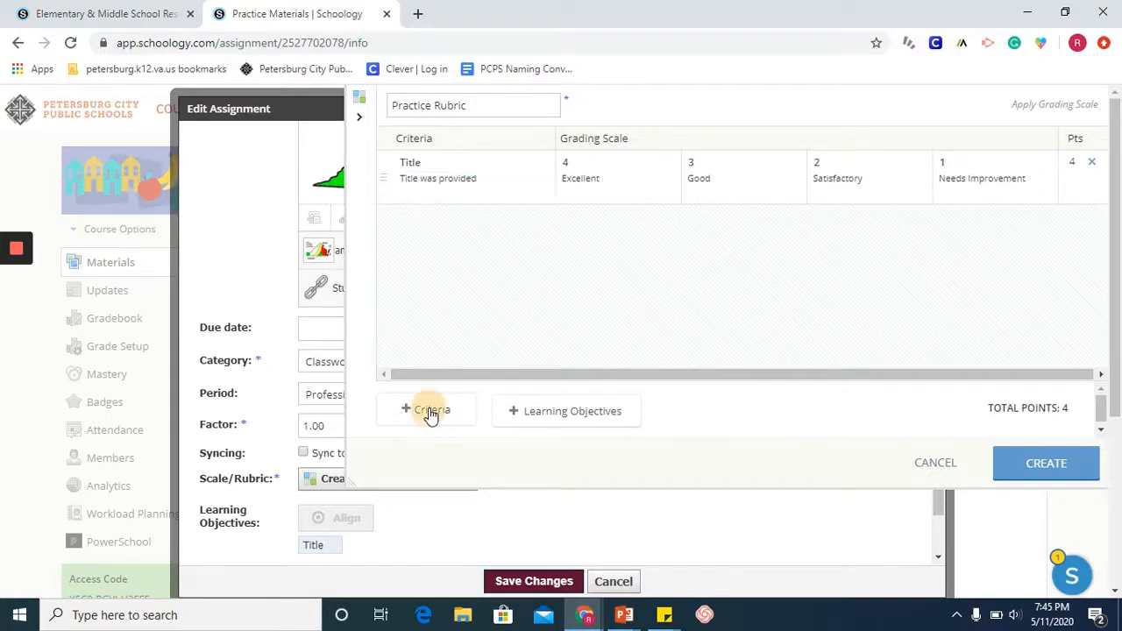
click(427, 220)
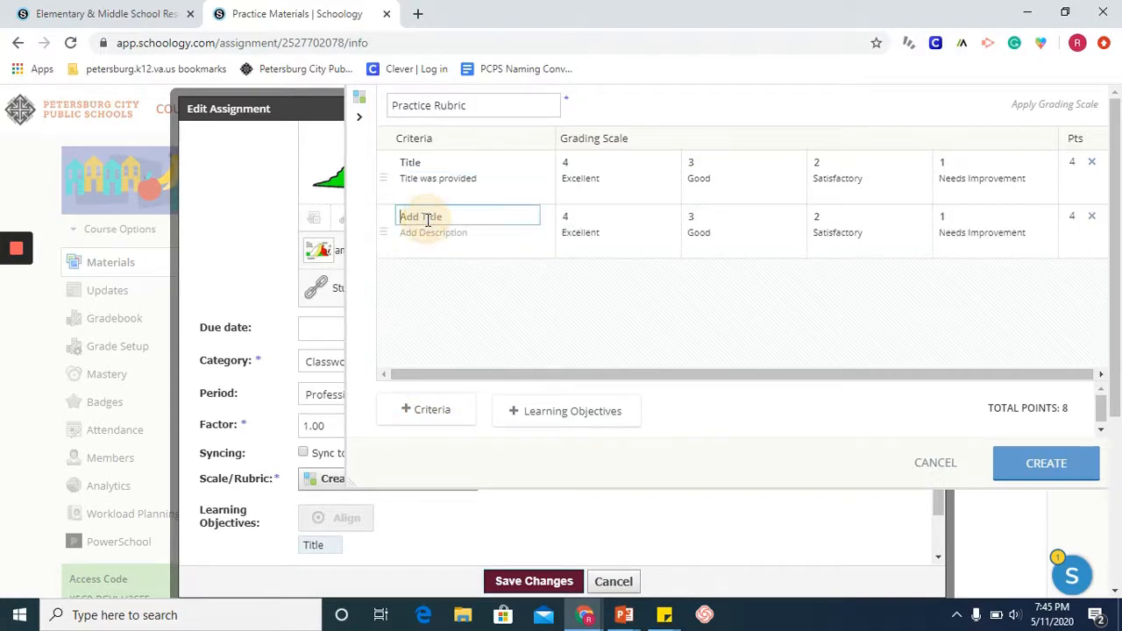
text(Cr)
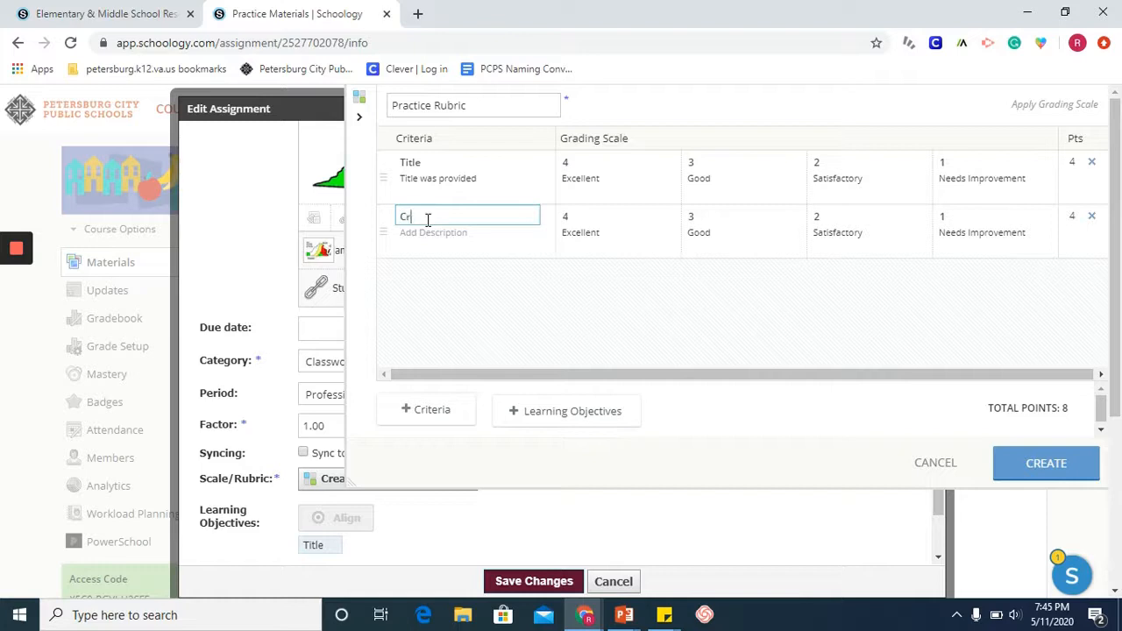
text(eativity)
click(436, 233)
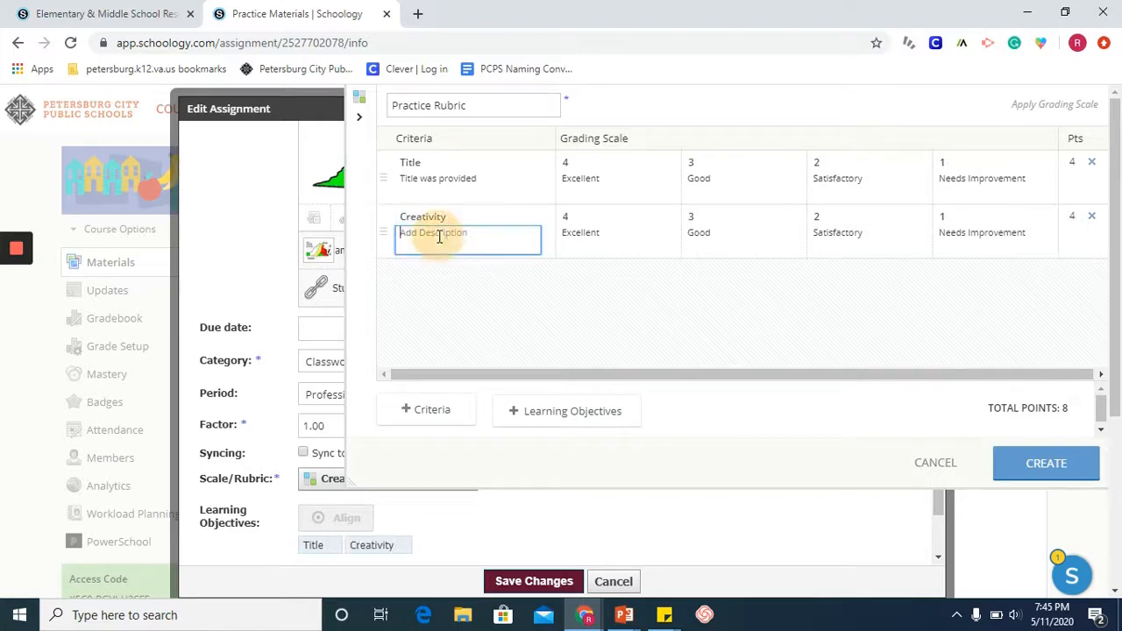
text(Ie)
key(BackSpace)
text(ddeas)
key(BackSpace)
key(BackSpace)
text(re o)
Step: Remove the 3-point Good and 1-point Needs Improvement levels from Creativity, and add a blank criterion below it
click(791, 218)
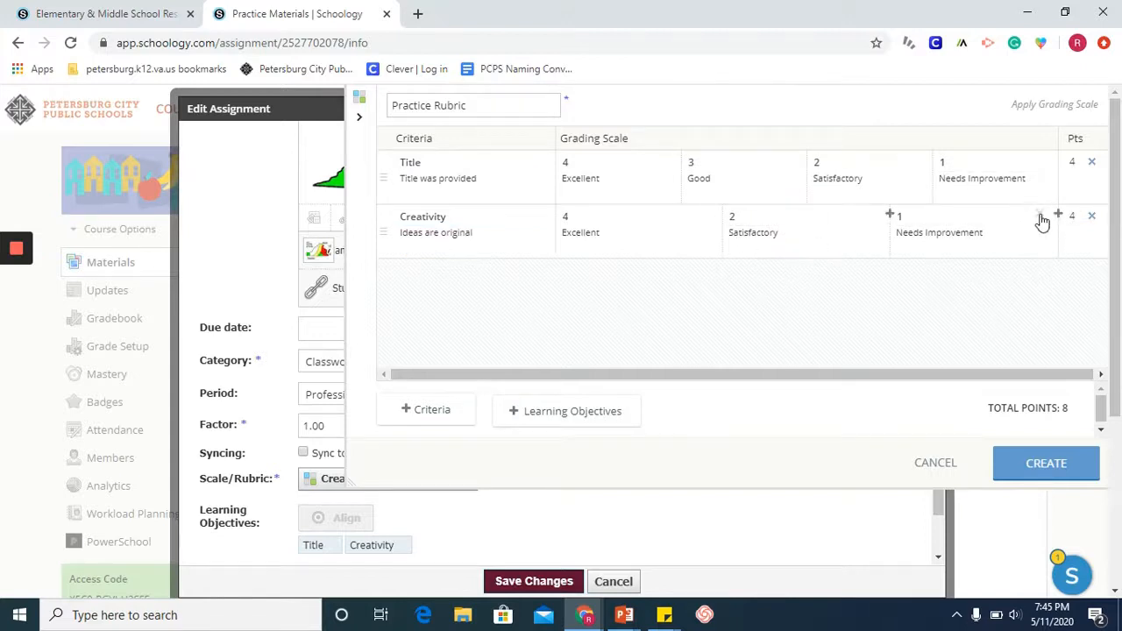
click(1041, 218)
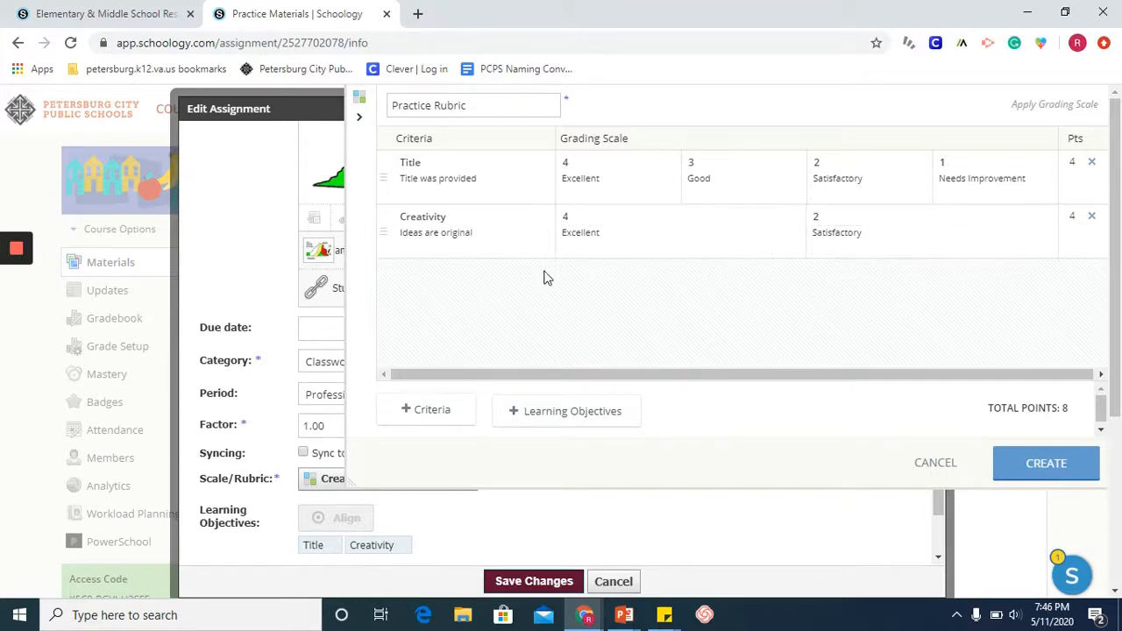
click(412, 414)
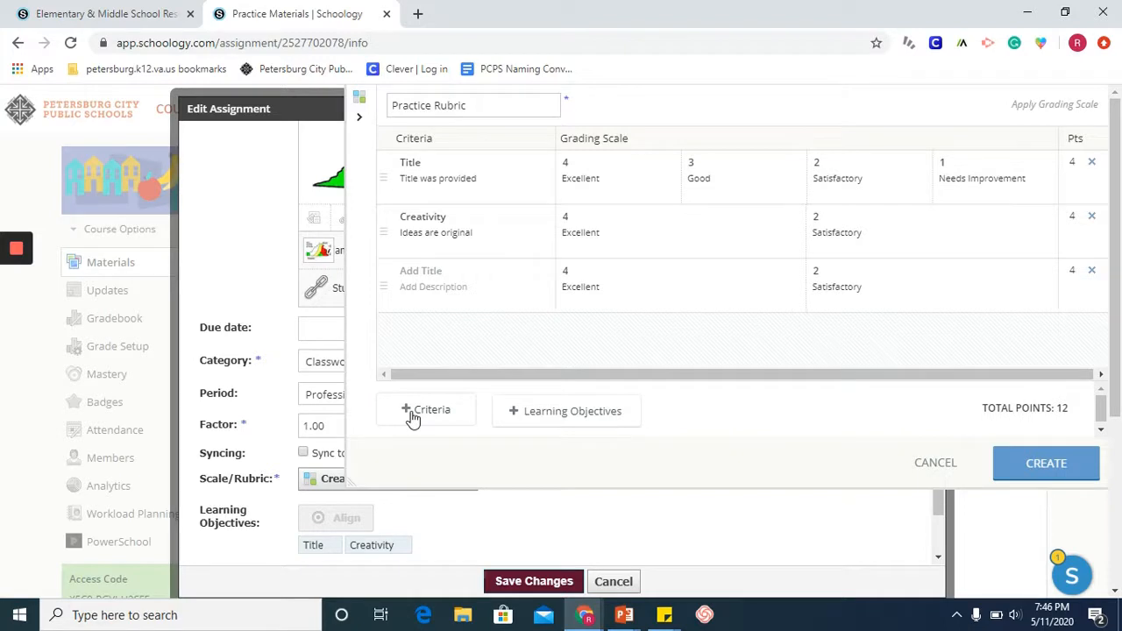
Step: Search the learning objectives for VS.2.d and add the SOC.4-5.VS.2.d objective about demonstrating knowledge of physical geography and native peoples
click(559, 411)
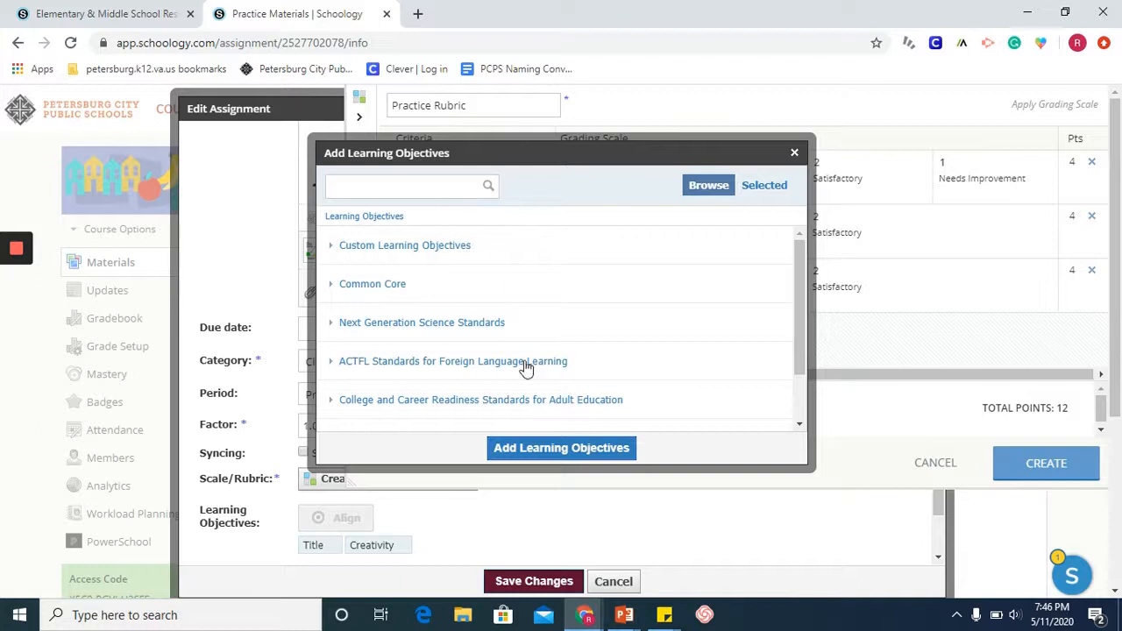
scroll(526, 367, down, 1)
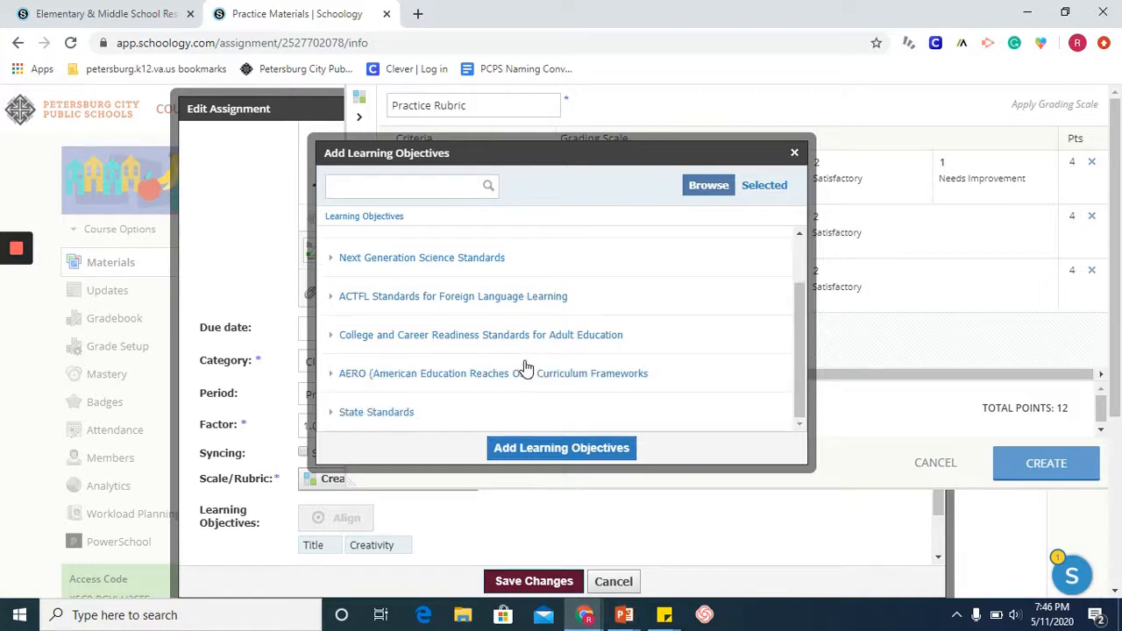
click(406, 415)
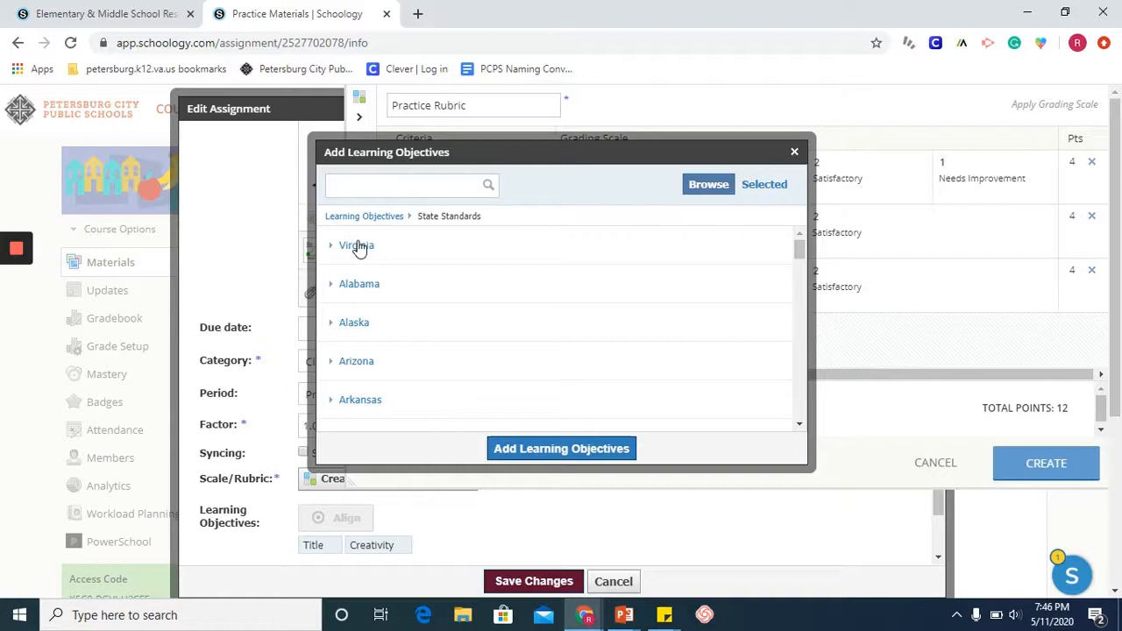
click(379, 181)
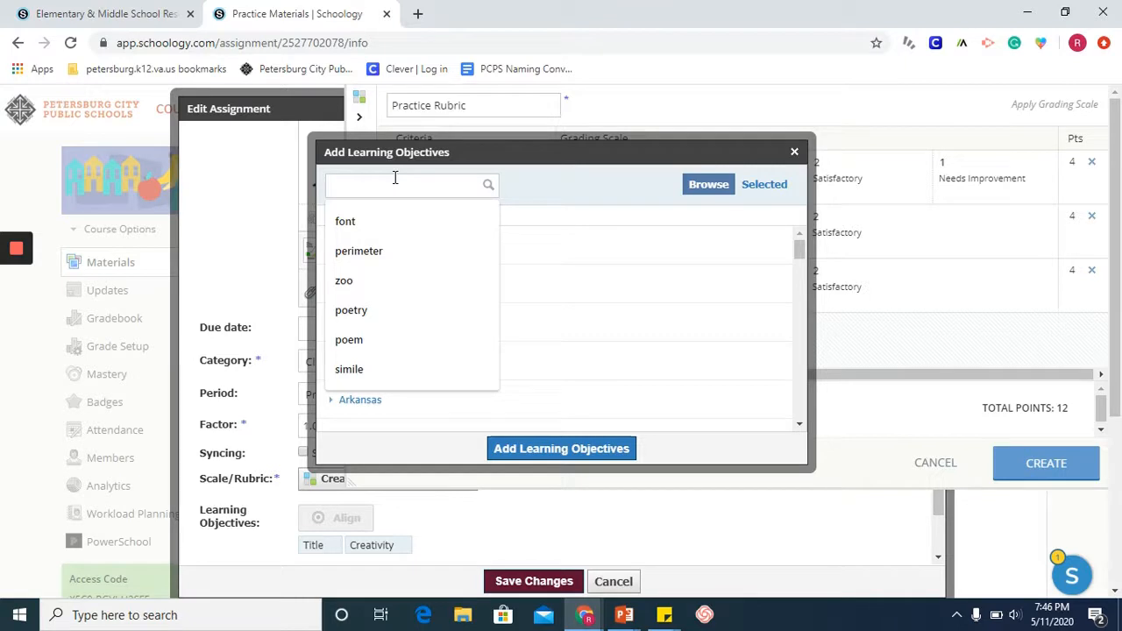
text(VS)
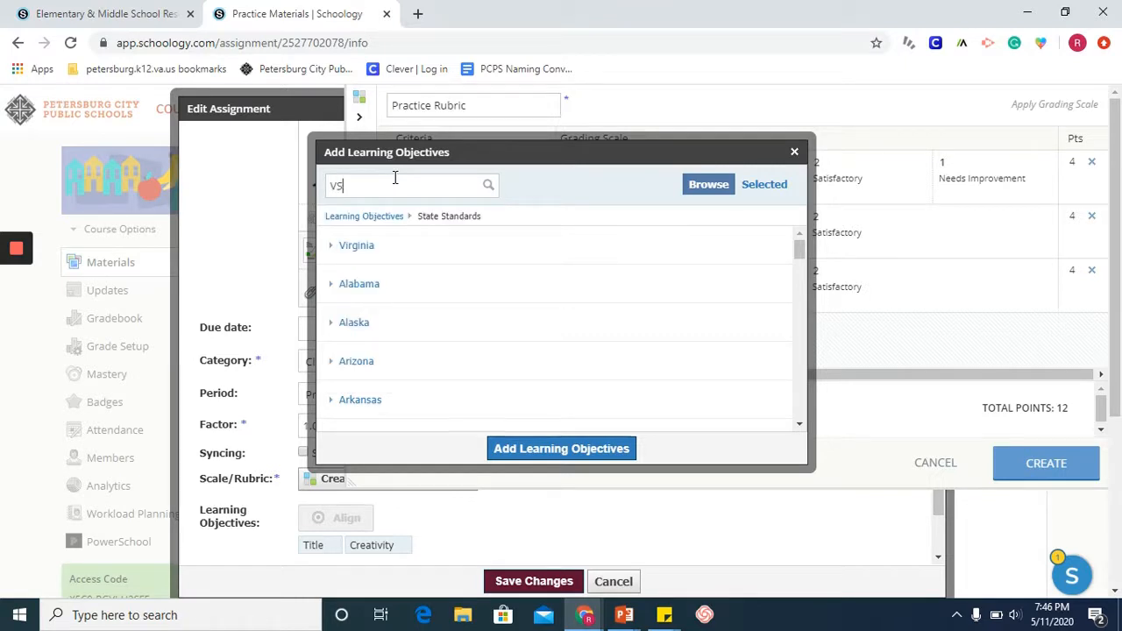
text(.2.d)
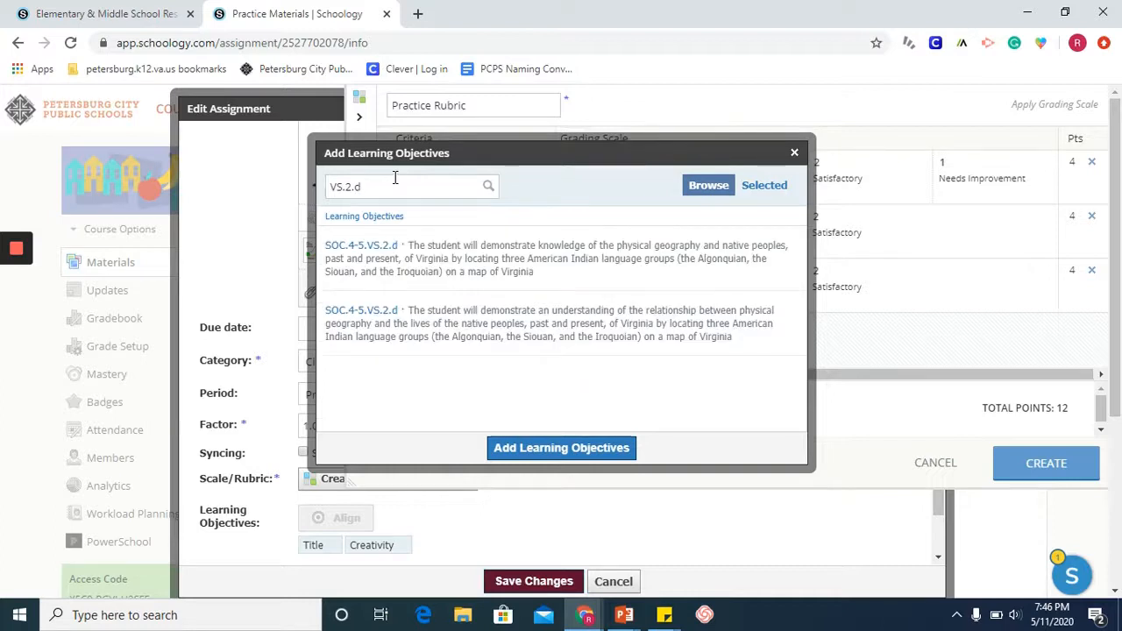
click(432, 251)
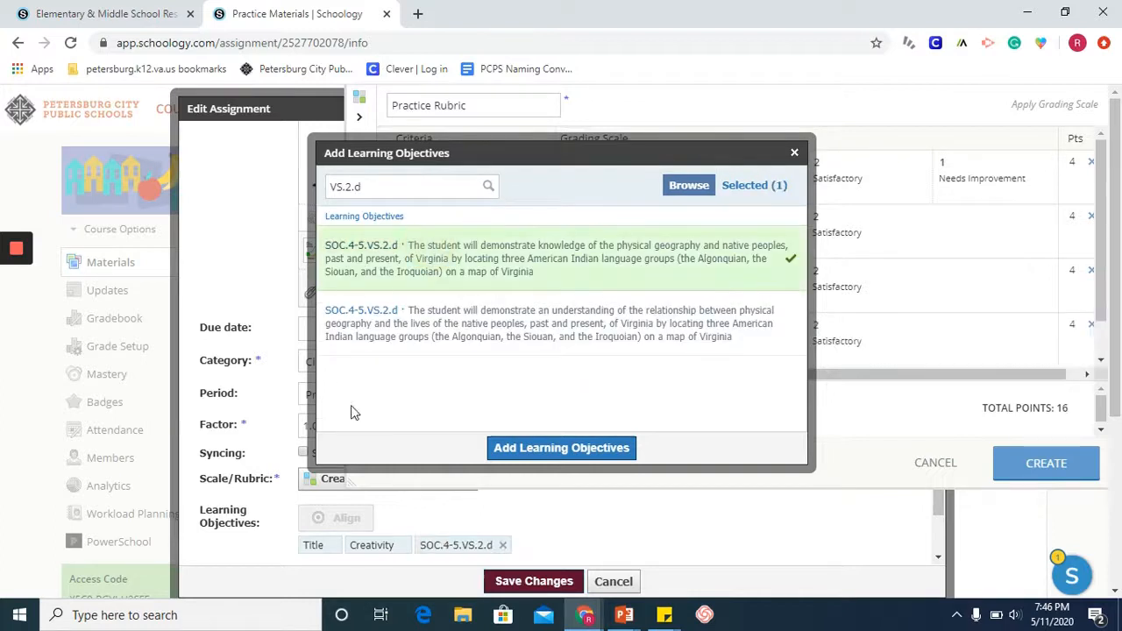
click(514, 449)
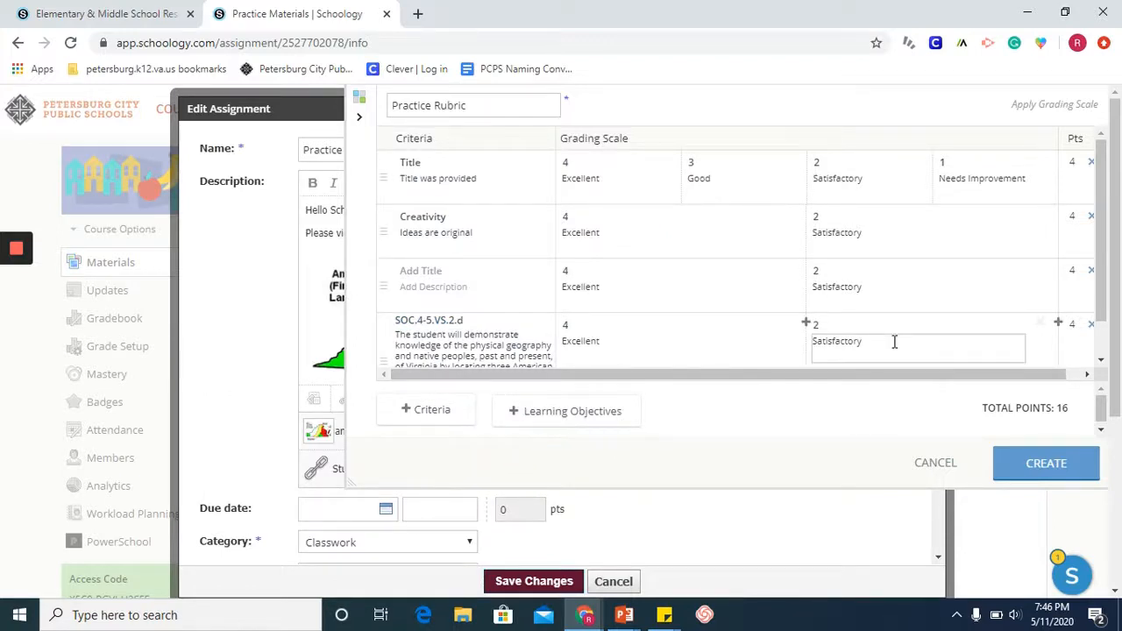
Step: Move the blank criterion below the SOC.4-5.VS.2.d objective and delete it from the rubric
scroll(894, 342, down, 1)
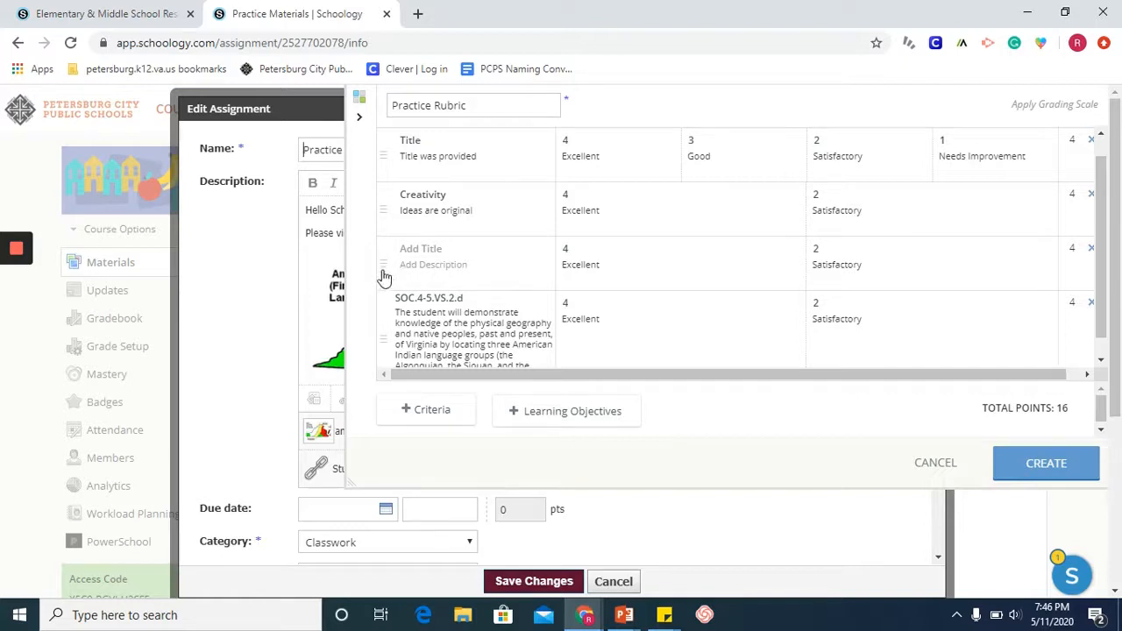
drag(384, 266, 383, 351)
scroll(611, 290, down, 1)
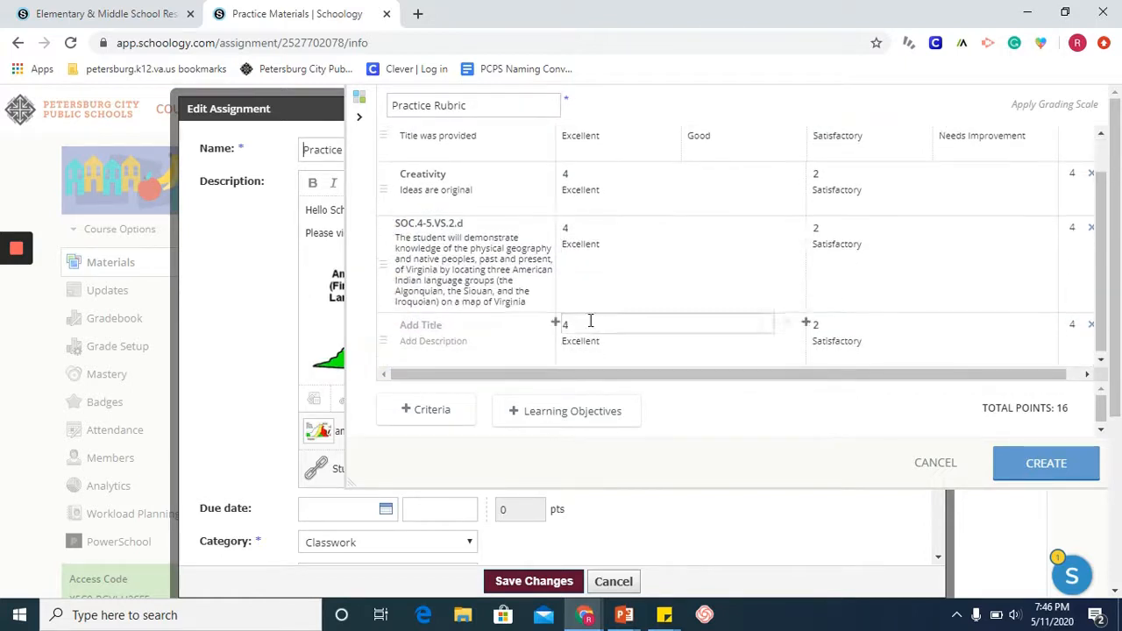
click(789, 323)
click(1040, 323)
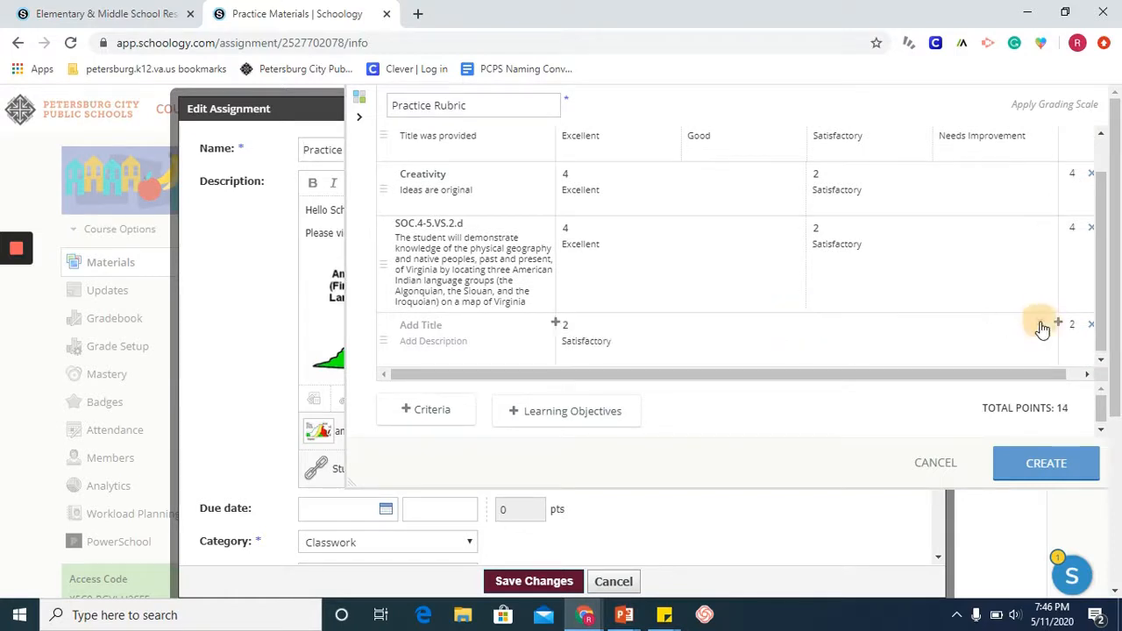
click(1092, 326)
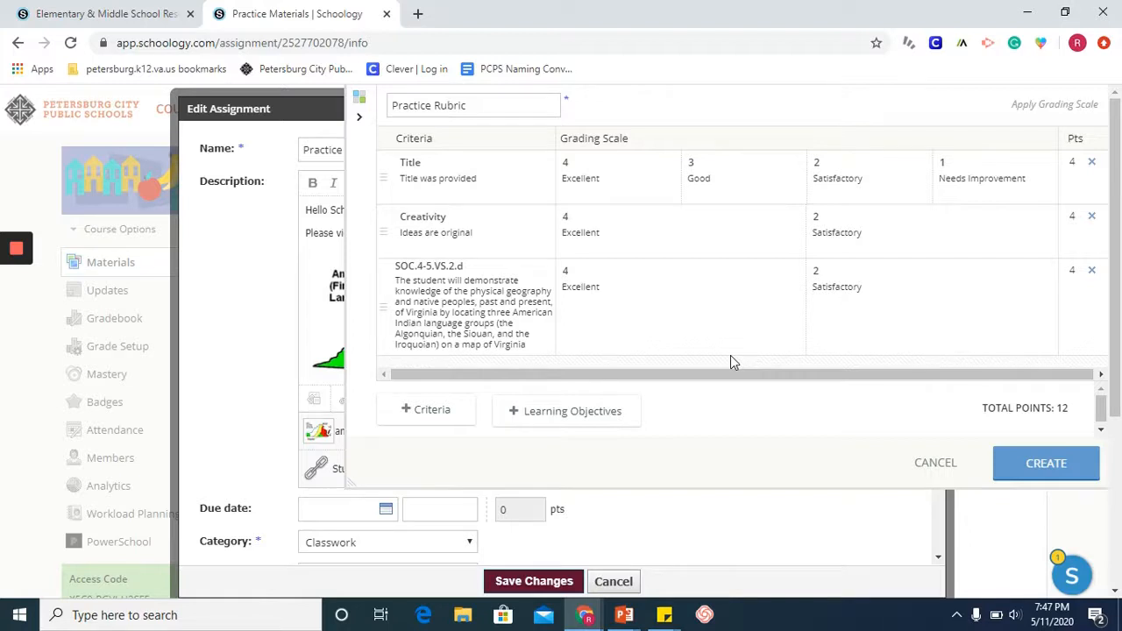
Step: Create the Practice Rubric and save the Practice Materials assignment with it shown to students
click(1048, 467)
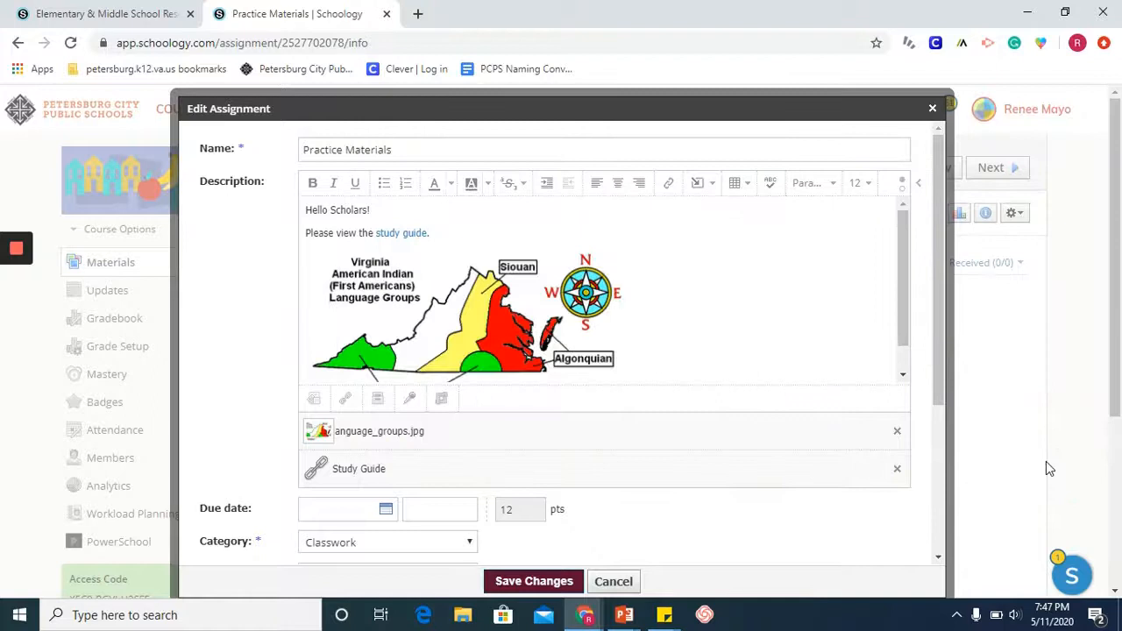
scroll(927, 376, down, 2)
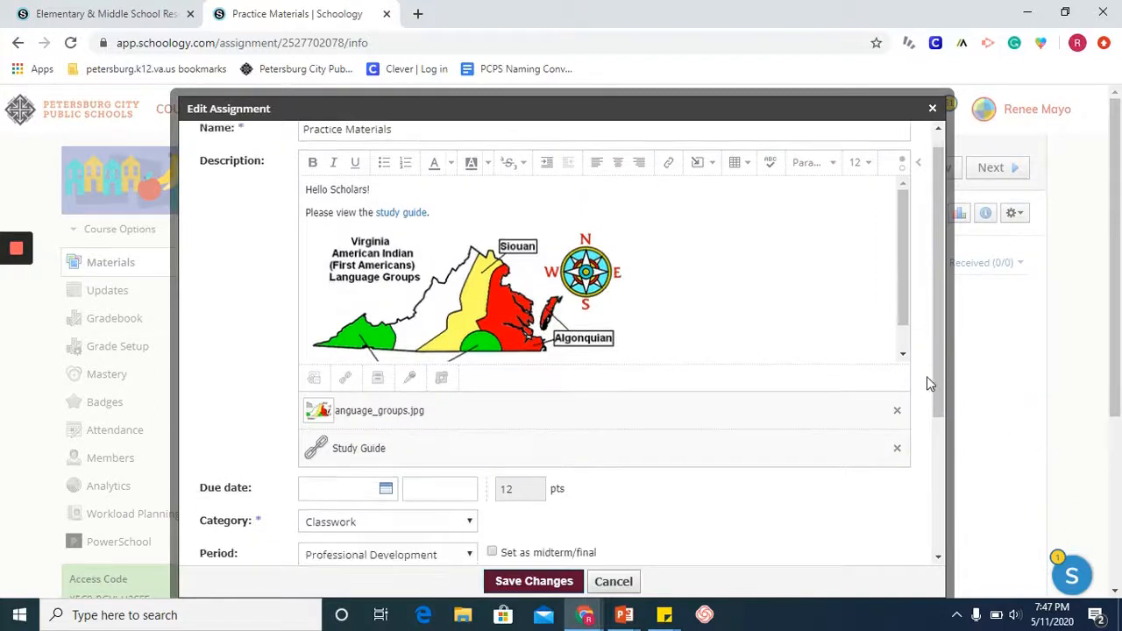
scroll(927, 384, down, 1)
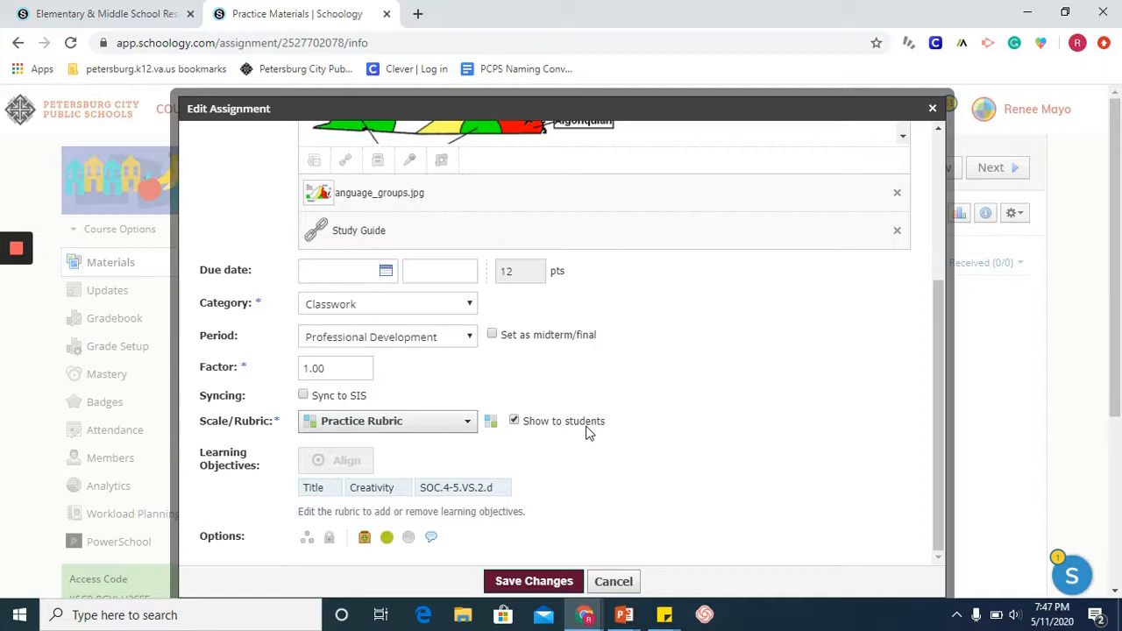
click(501, 580)
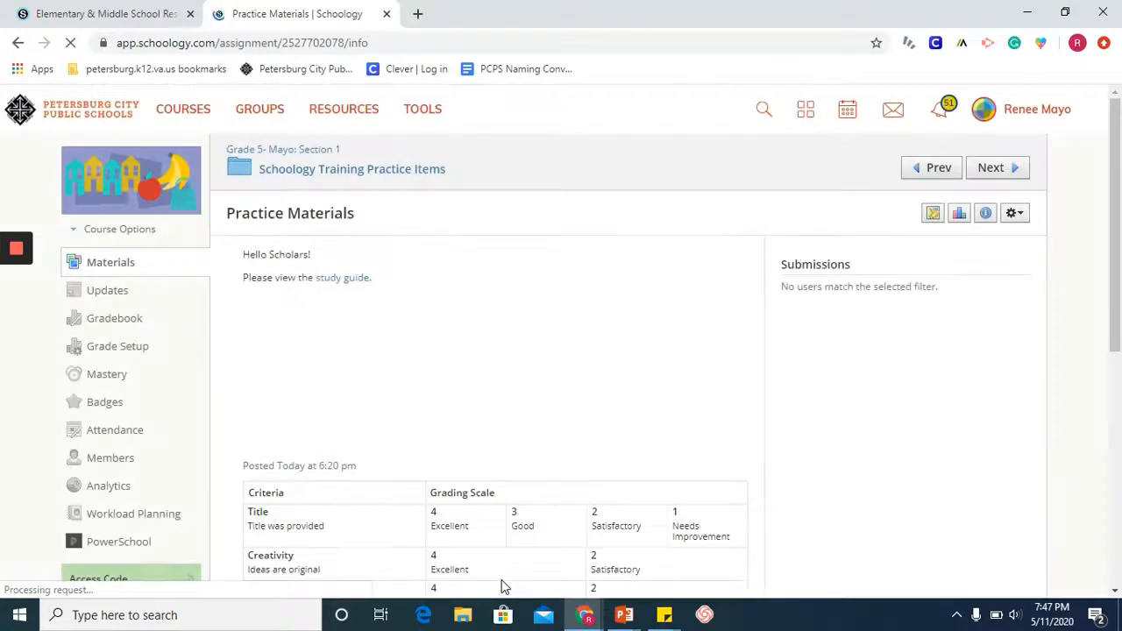
scroll(644, 453, down, 2)
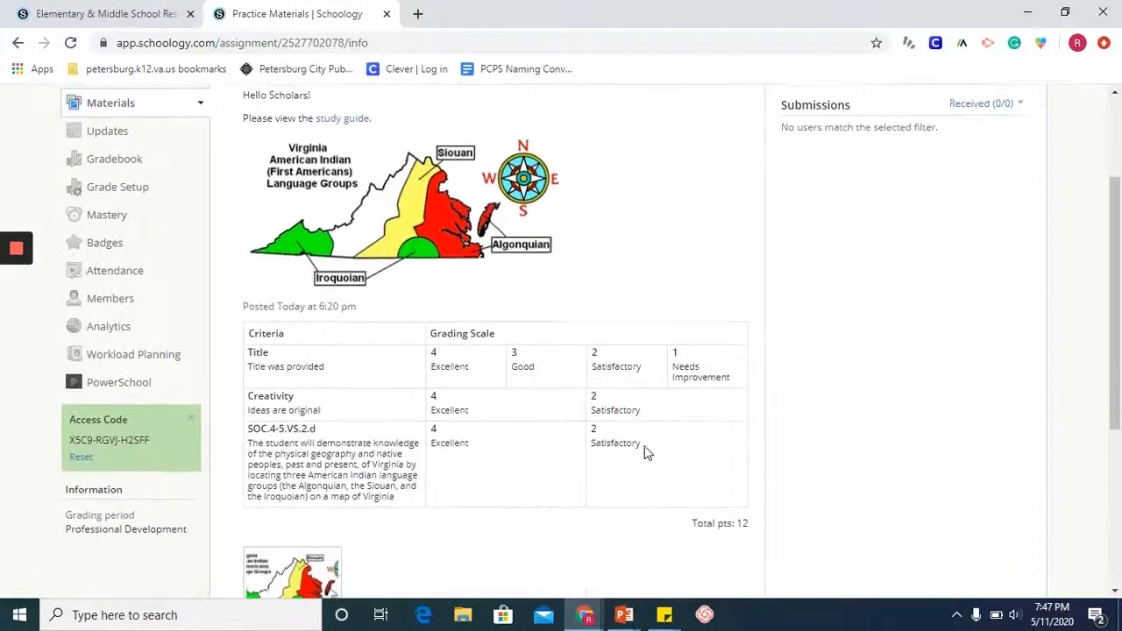
scroll(644, 454, down, 1)
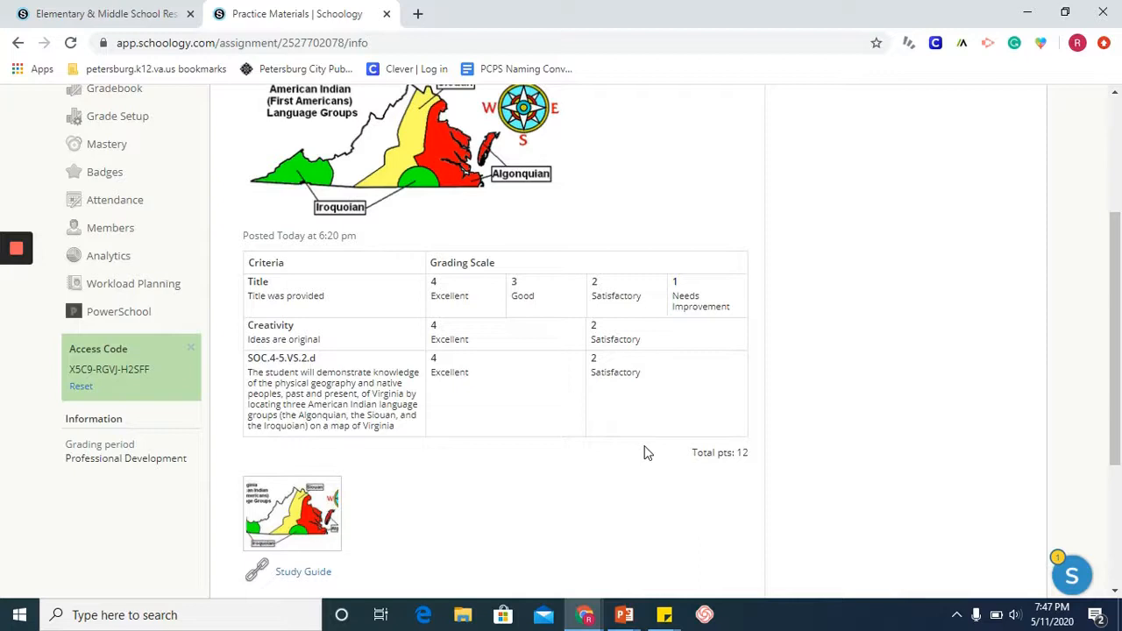
scroll(643, 454, up, 1)
scroll(644, 454, down, 1)
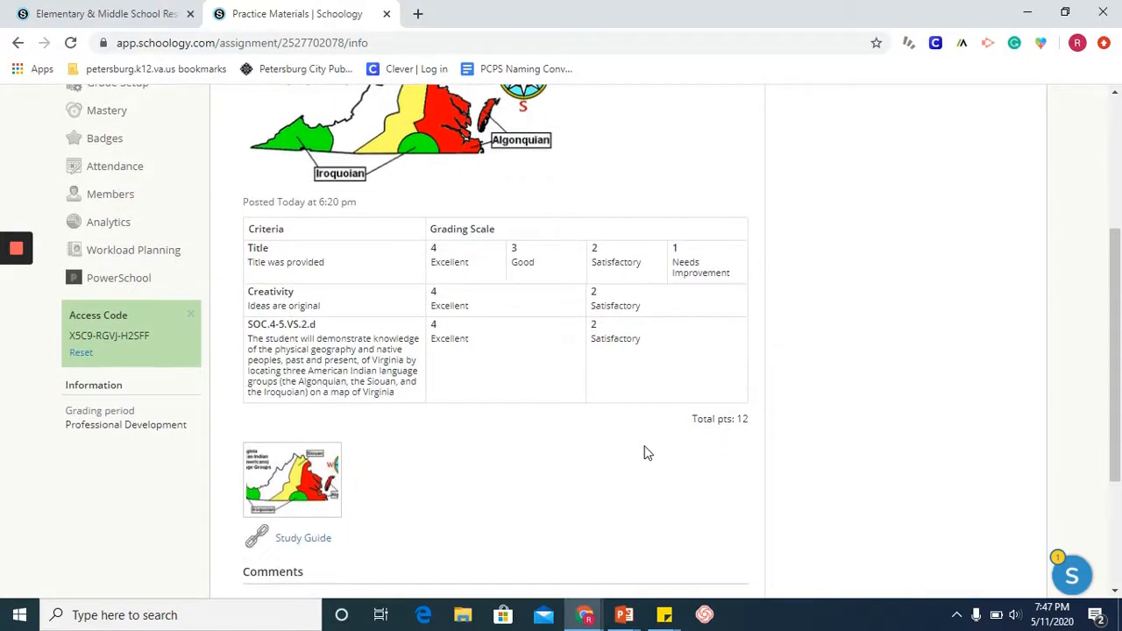